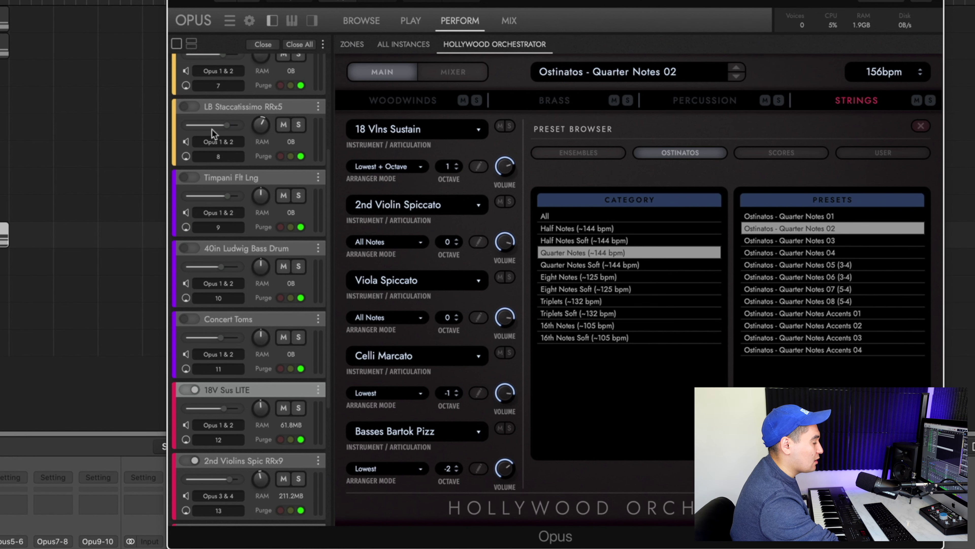
Scroll through the Ostinatos presets in the Strings tab.
scroll(174, 345, down, 5)
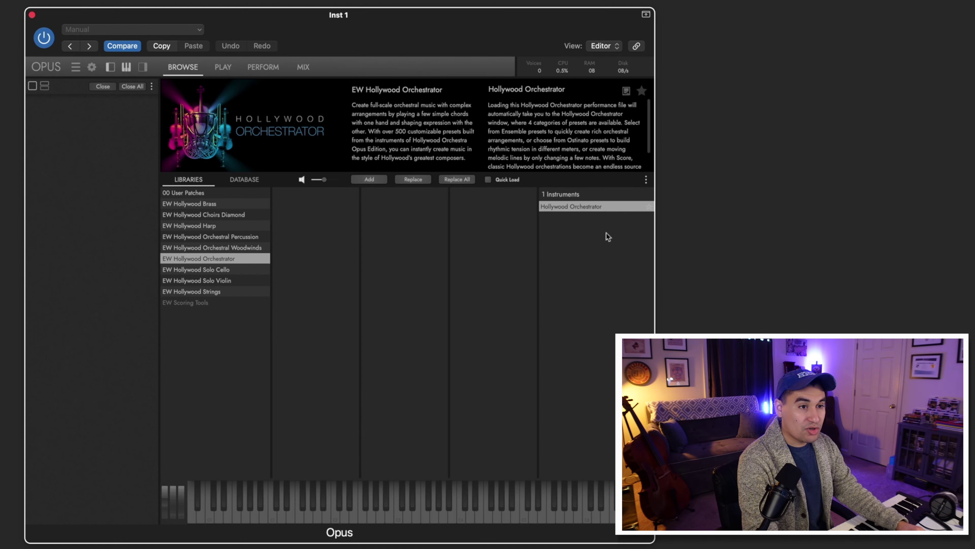
Load Hollywood Orchestrator and apply the Dark Hero 03 score preset from the Dark Hero category.
double_click(596, 207)
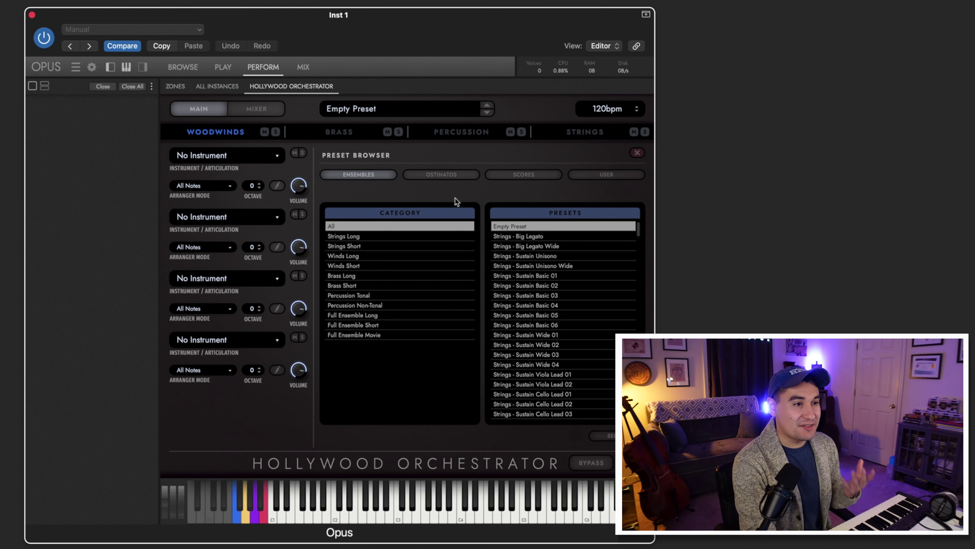
click(519, 175)
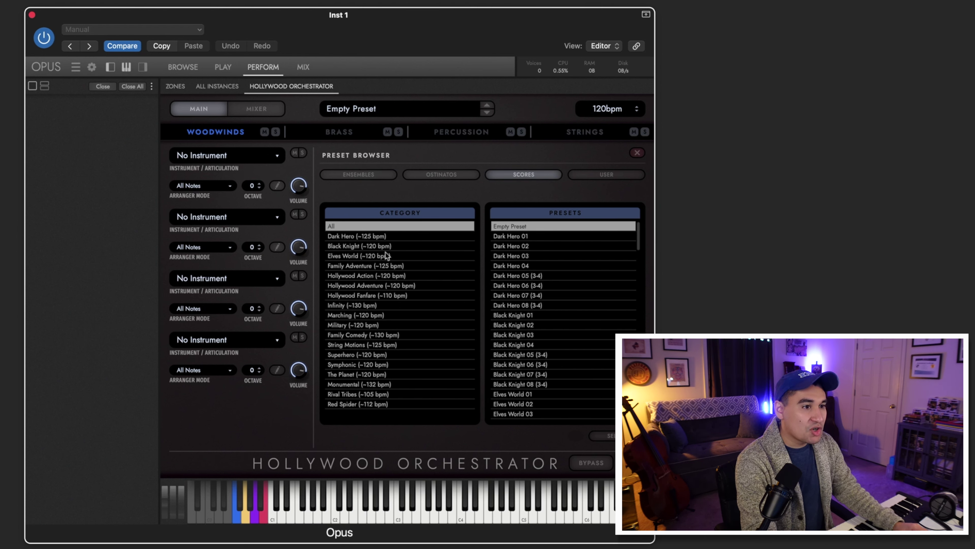
click(346, 235)
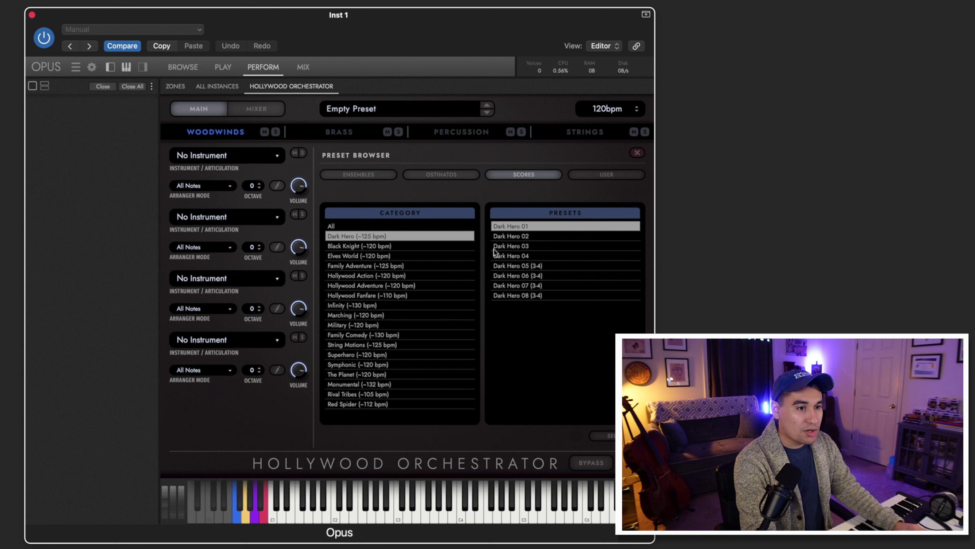
double_click(512, 246)
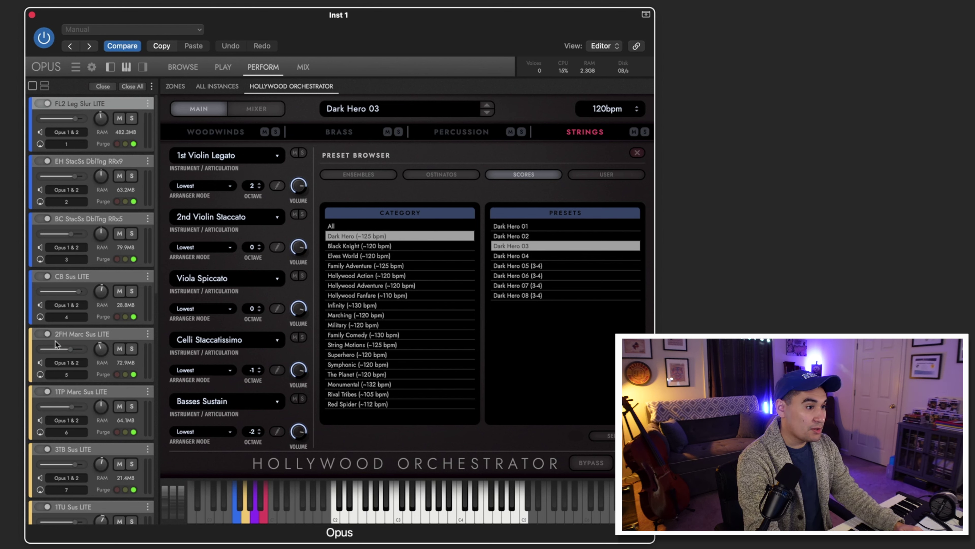
scroll(126, 388, down, 2)
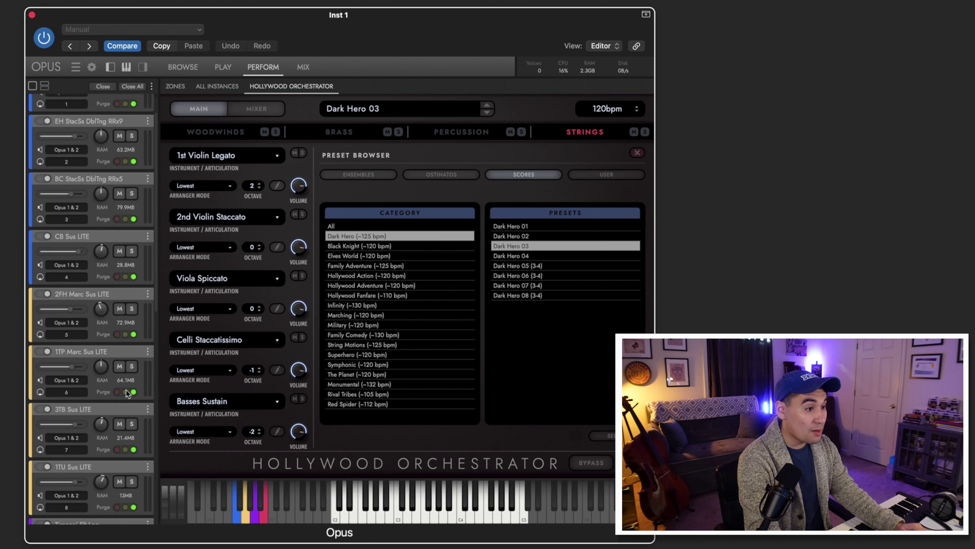
scroll(126, 389, down, 18)
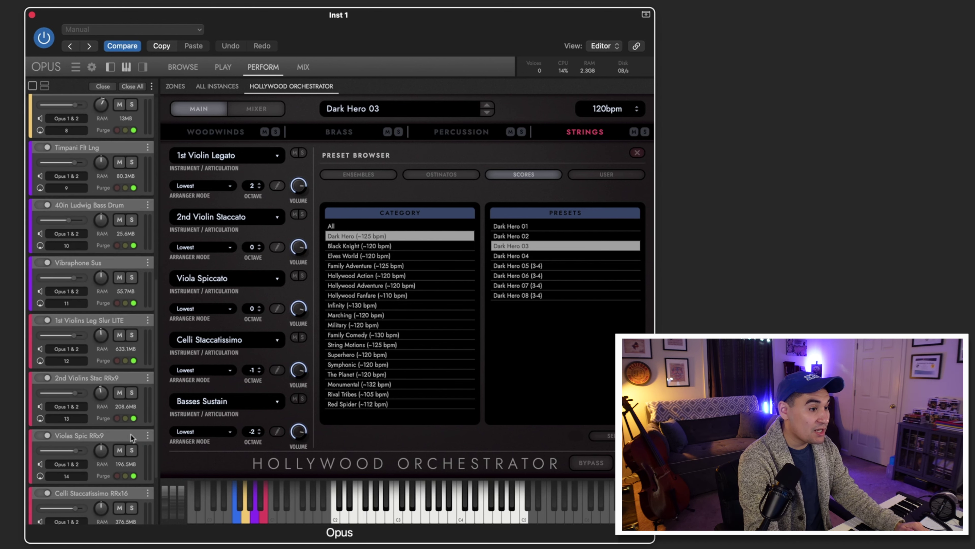
scroll(130, 434, down, 3)
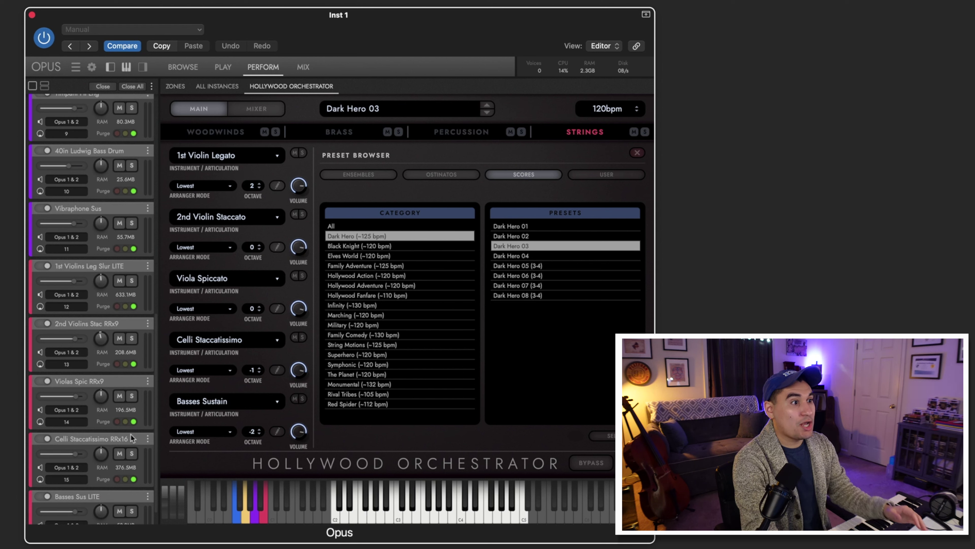
scroll(144, 231, down, 2)
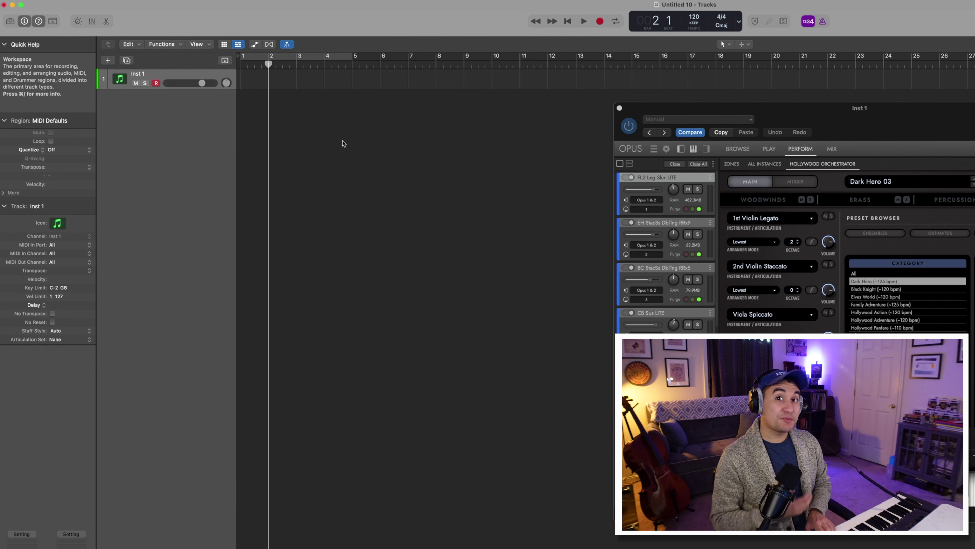
Record a short take on Inst 1 and select its region in the Piano Roll.
key(r)
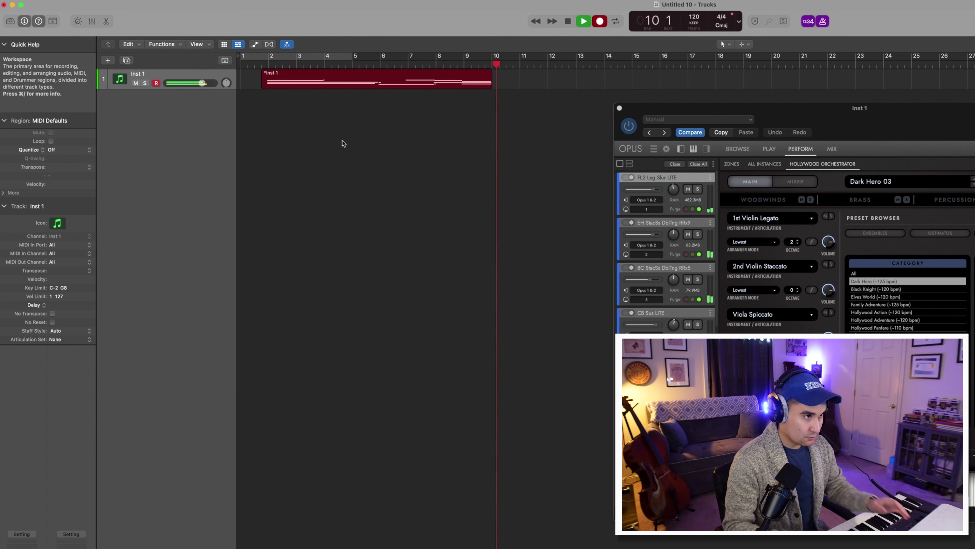
key(space)
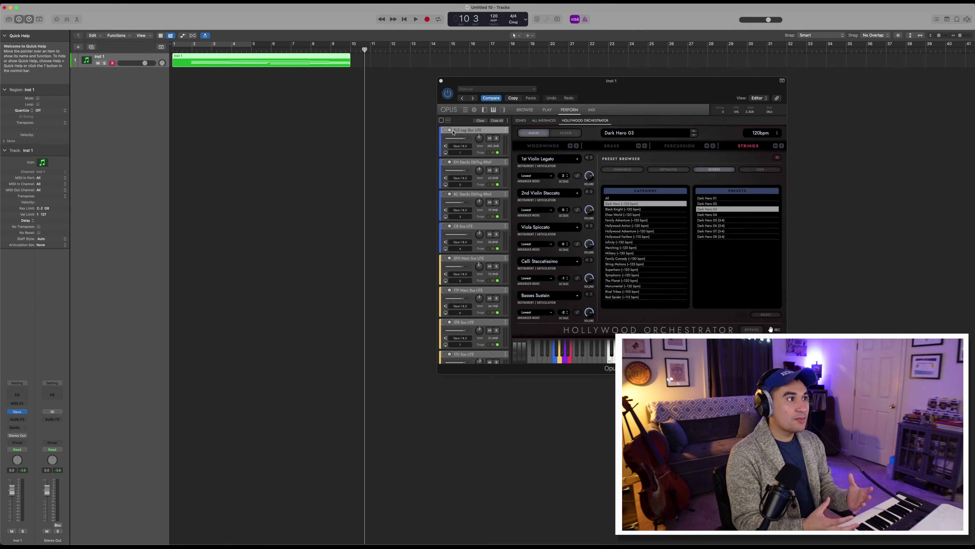
key(e)
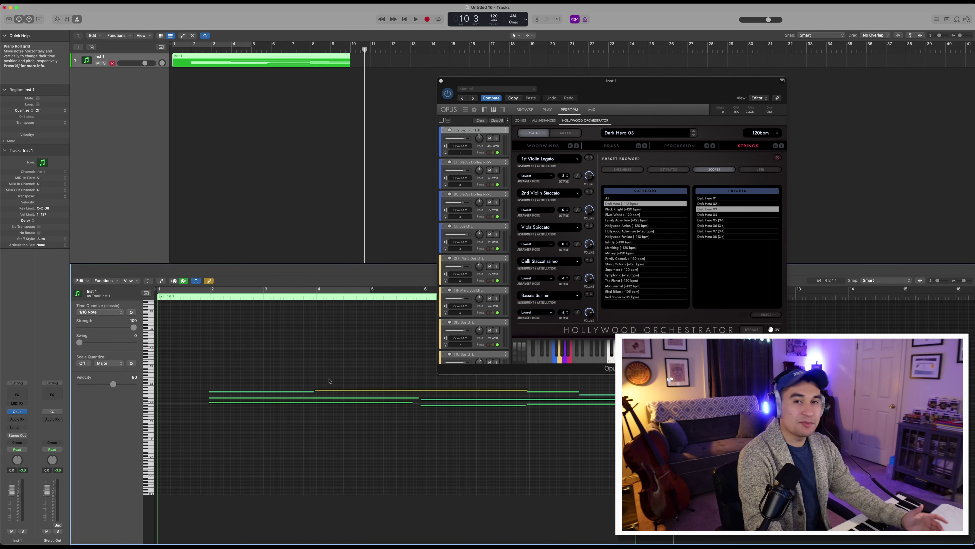
click(338, 65)
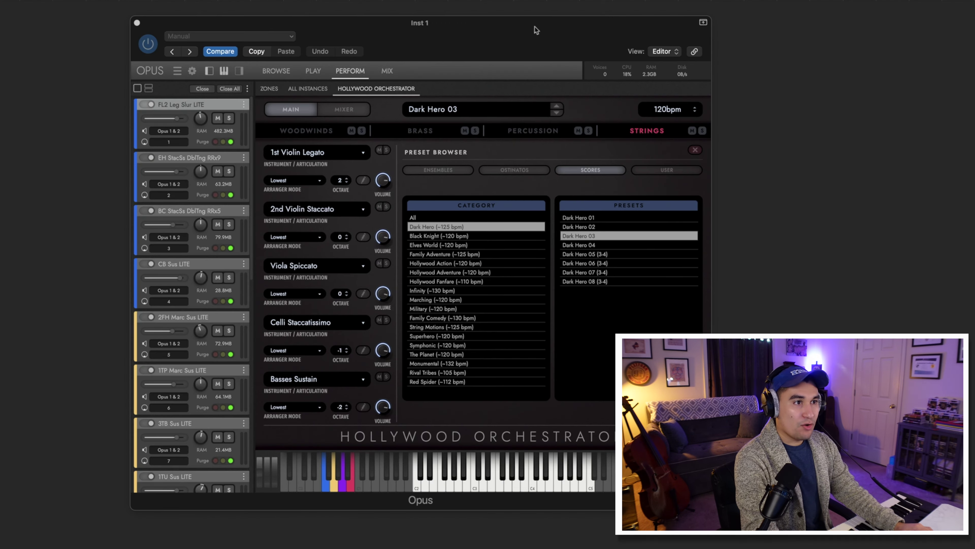
Shift the Opus window left and drag the arranged performance out as MIDI onto Inst 1.
drag(535, 26, 424, 27)
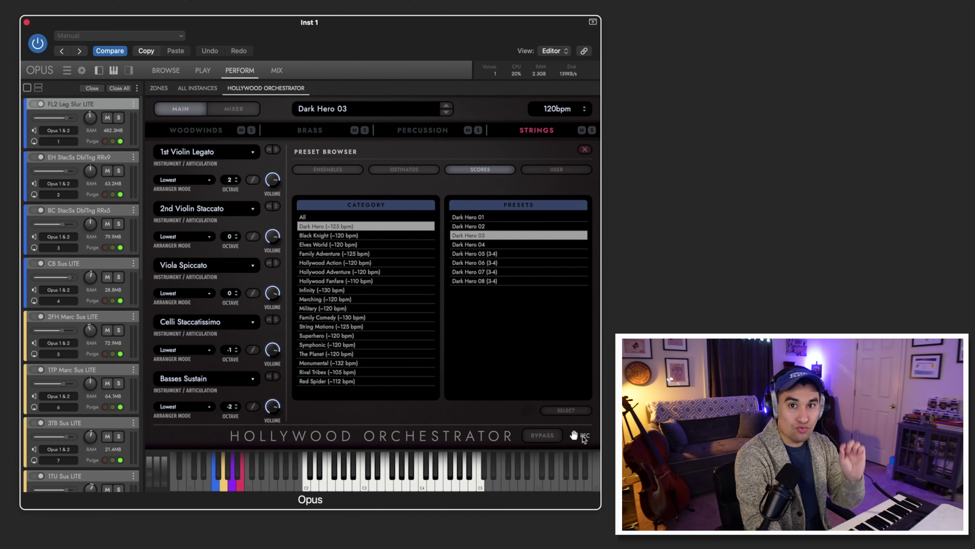
drag(574, 436, 194, 59)
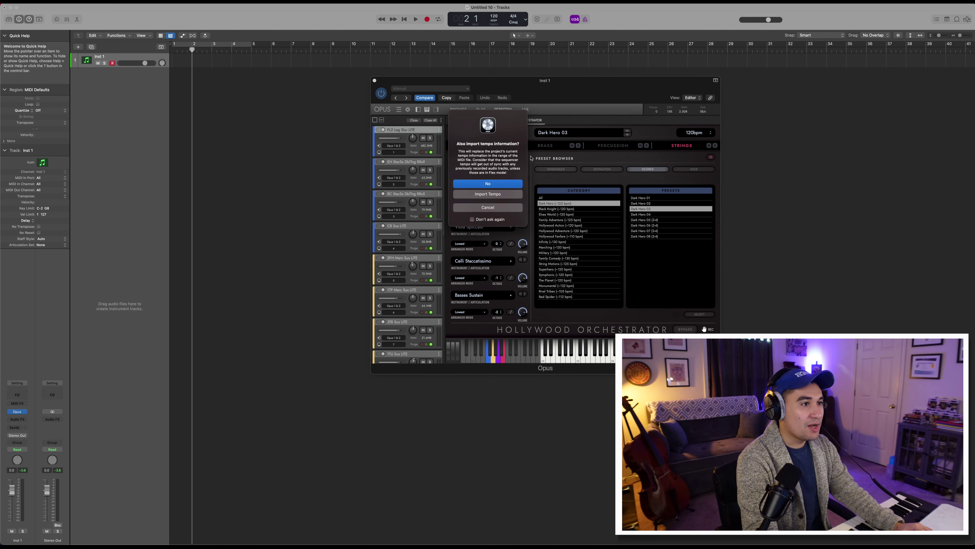
Choose Import Tempo so the tempo comes in with the Dark Hero MIDI.
click(490, 195)
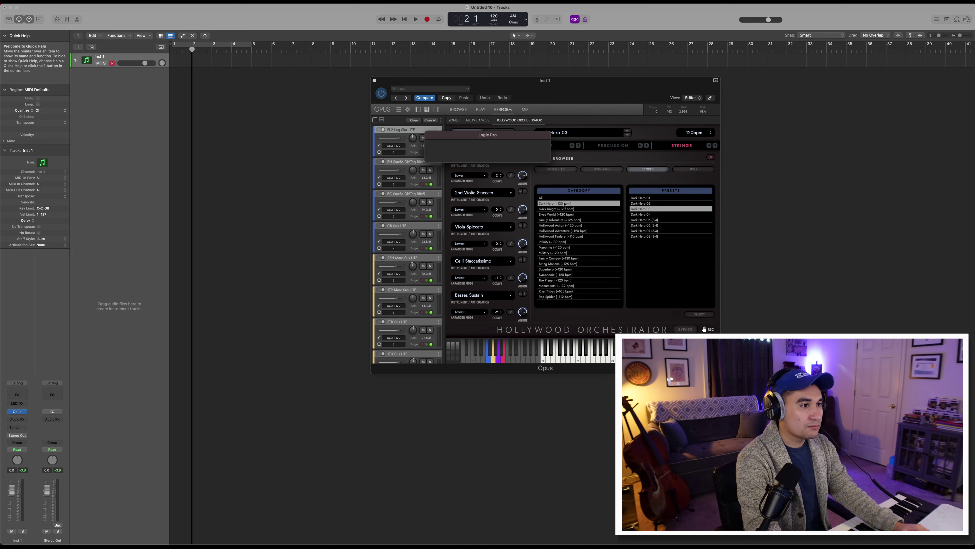
Drop the MIDI parts onto 16 new tracks, Flute Legato through Basses Sustain, at bar 2.
drag(704, 328, 242, 102)
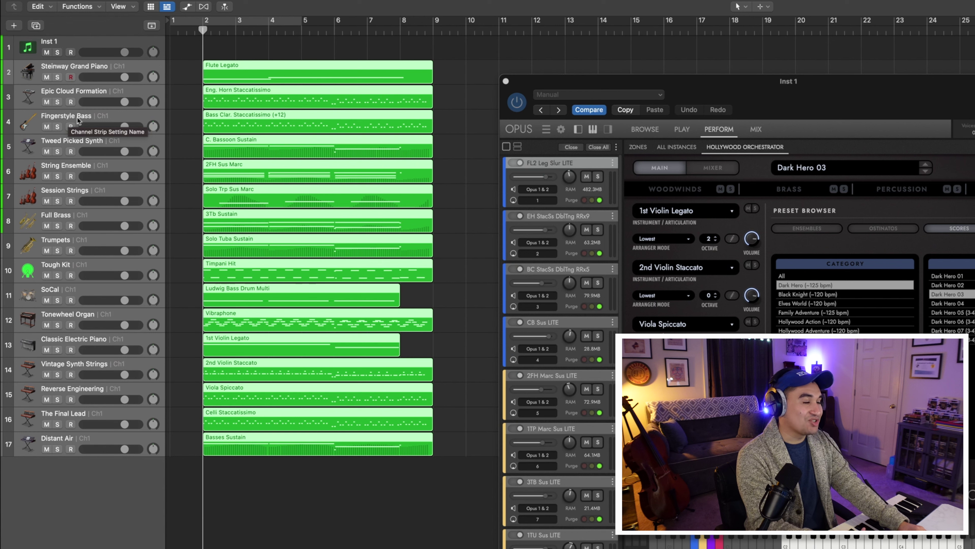
Start playback from bar 2 to hear the sixteen imported parts together.
key(space)
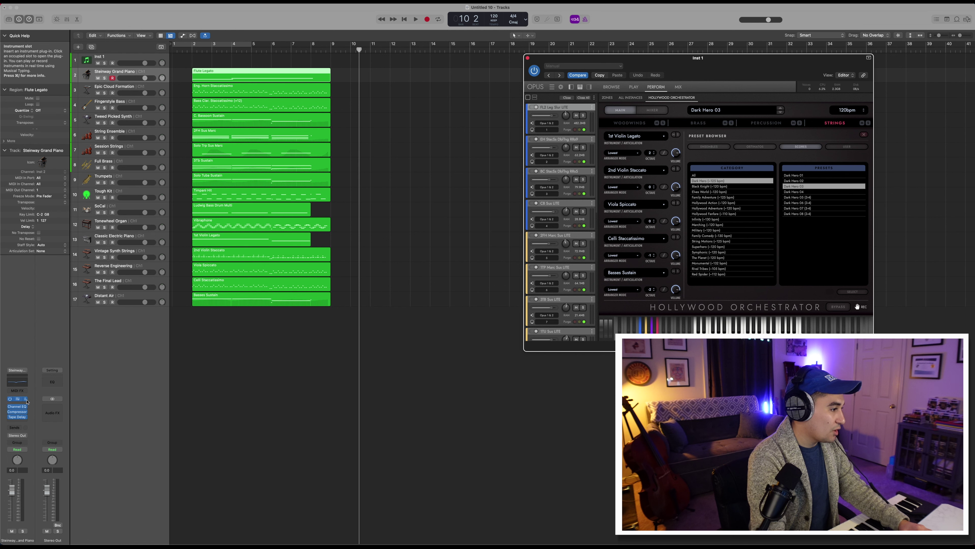
click(25, 398)
Insert a stereo Opus instance on track 2.
mouse_move(46, 336)
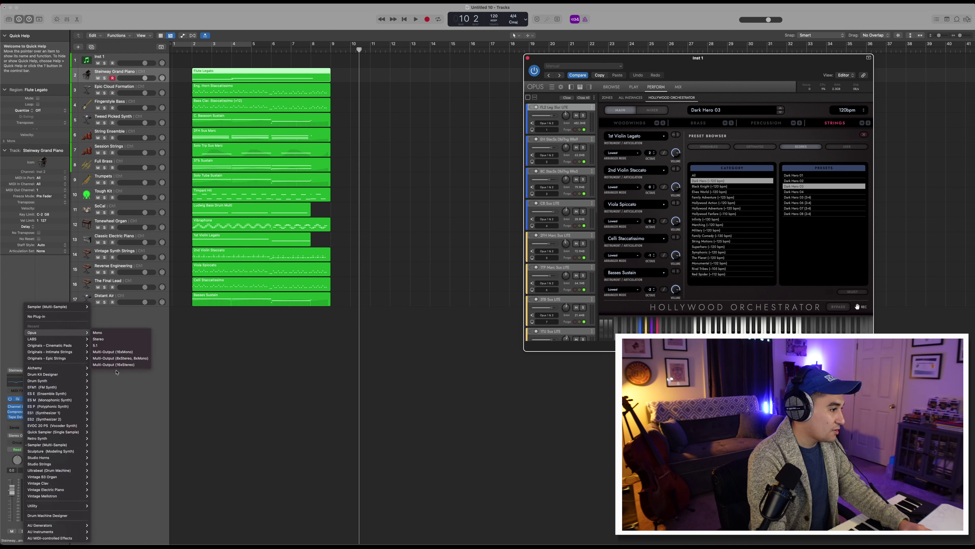
mouse_move(79, 334)
click(111, 341)
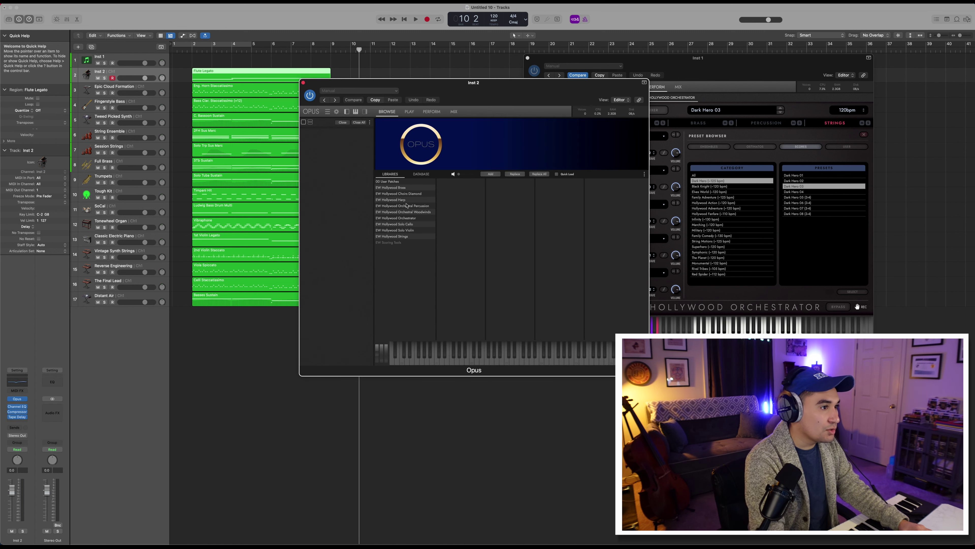
Load the Flute 2 Legato patch FL2 Leg Slur LITE, then close the Opus window.
click(403, 212)
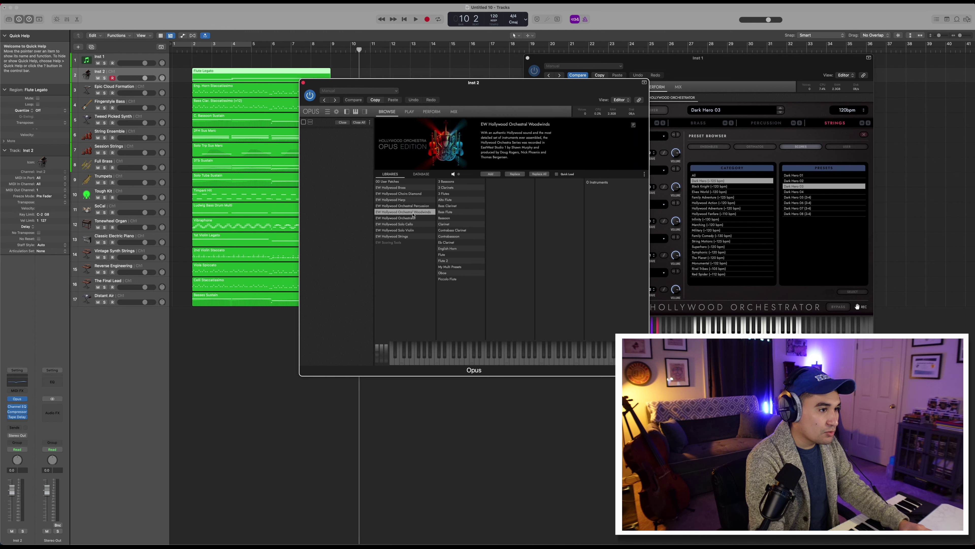
click(450, 261)
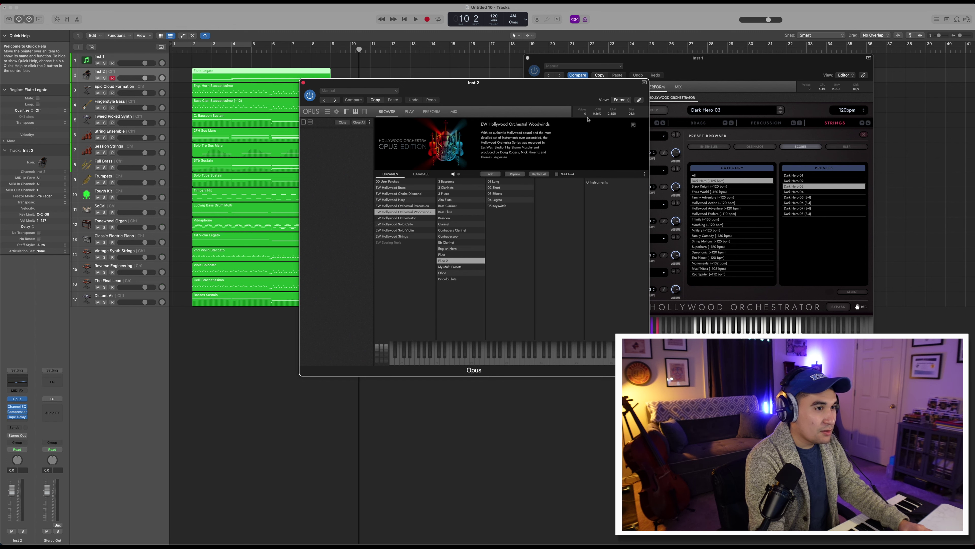
drag(550, 93, 477, 85)
click(425, 194)
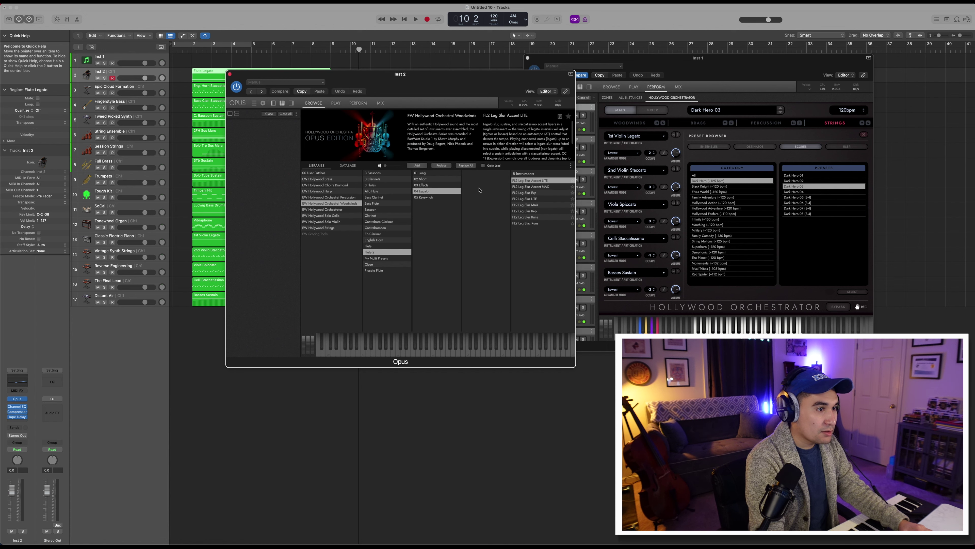
double_click(530, 199)
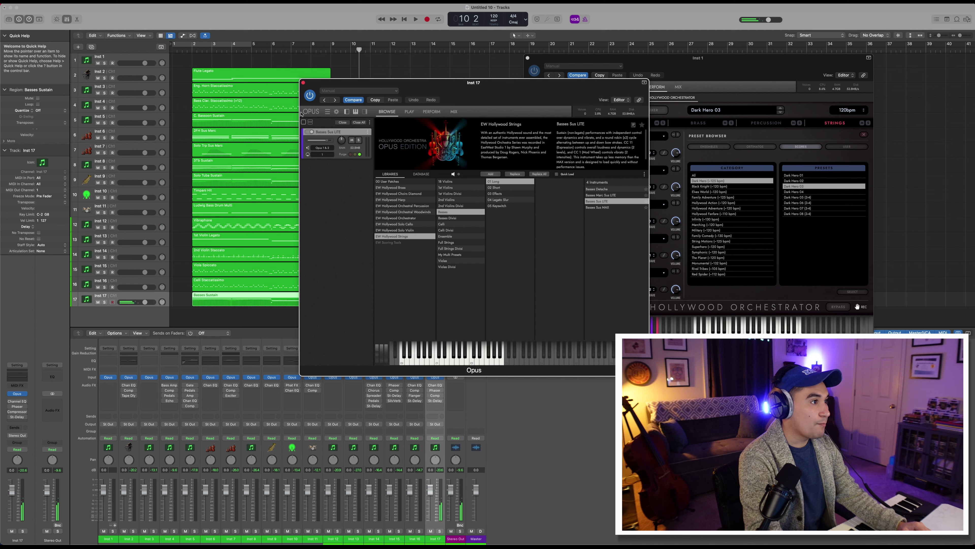
key(super+w)
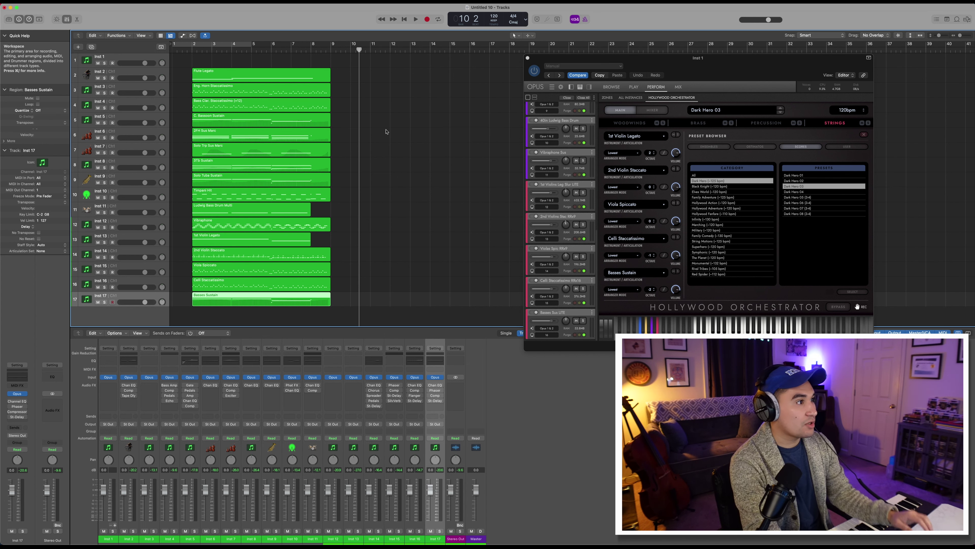
Select tracks Inst 2 through Inst 17 and lower their faders together to -3.3 dB.
key(space)
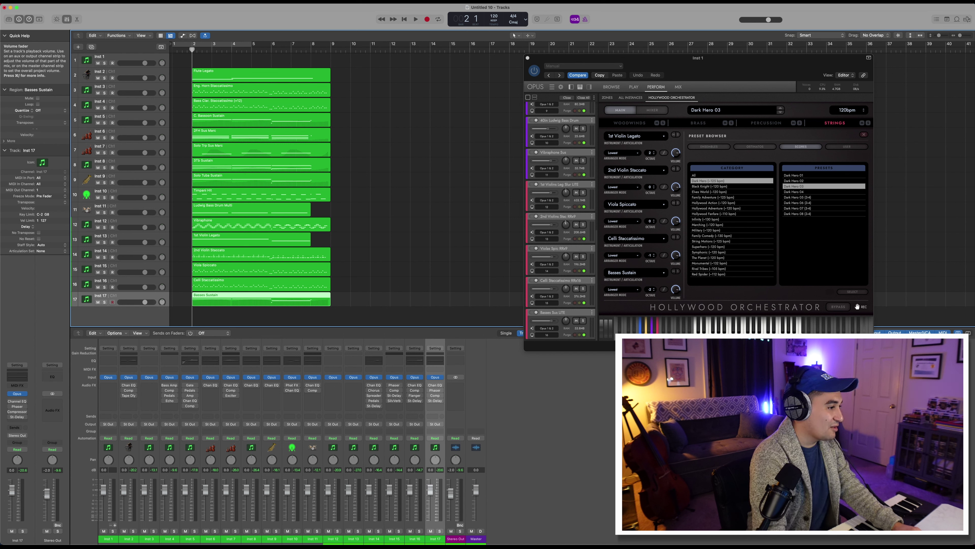
click(132, 448)
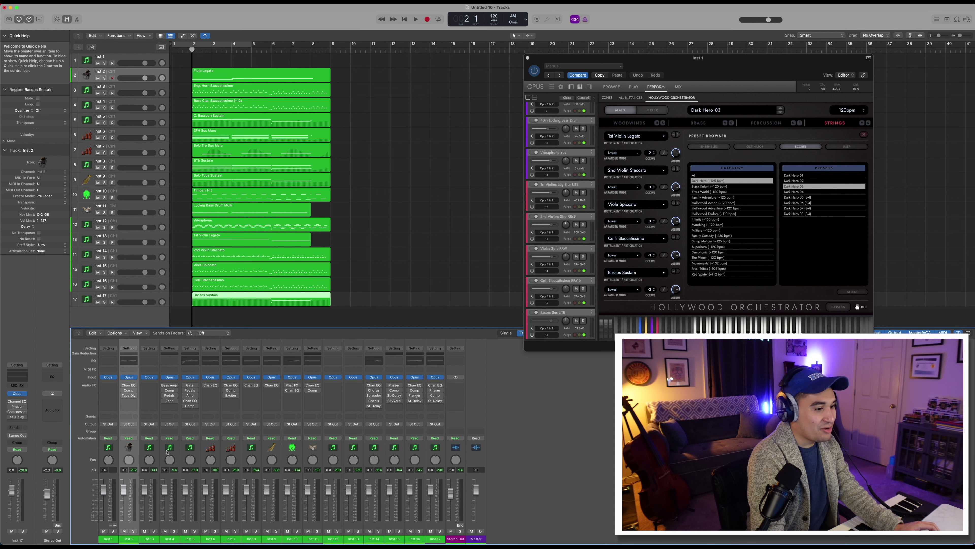
shift+click(441, 456)
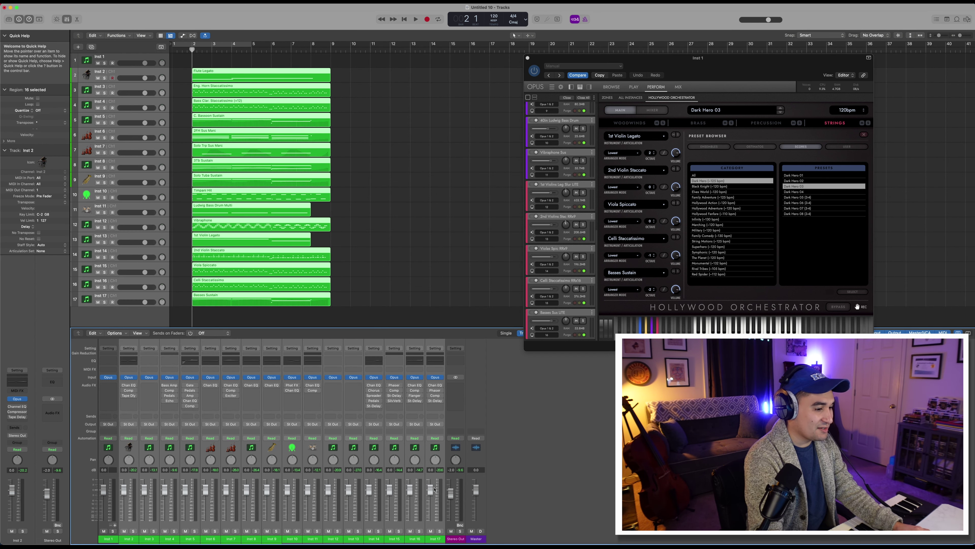
drag(185, 490, 184, 496)
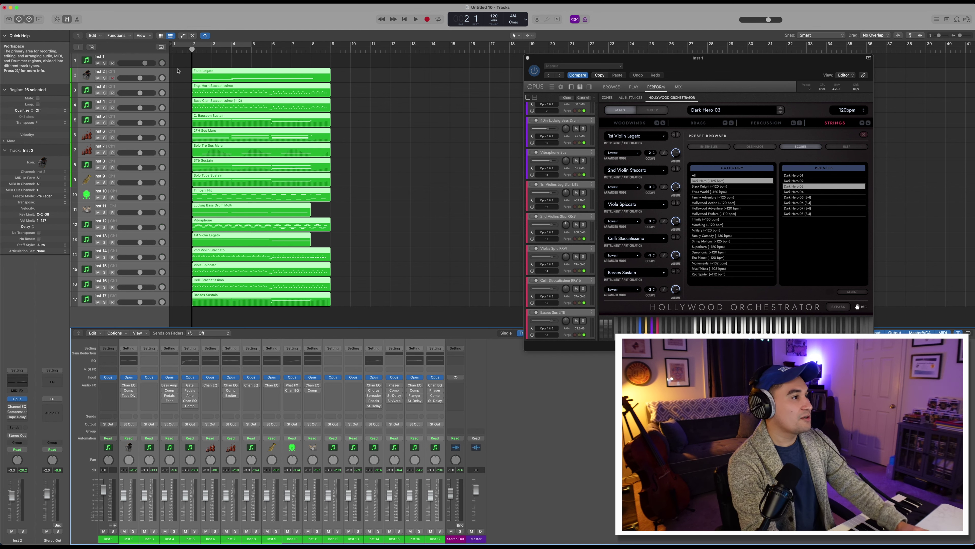
key(space)
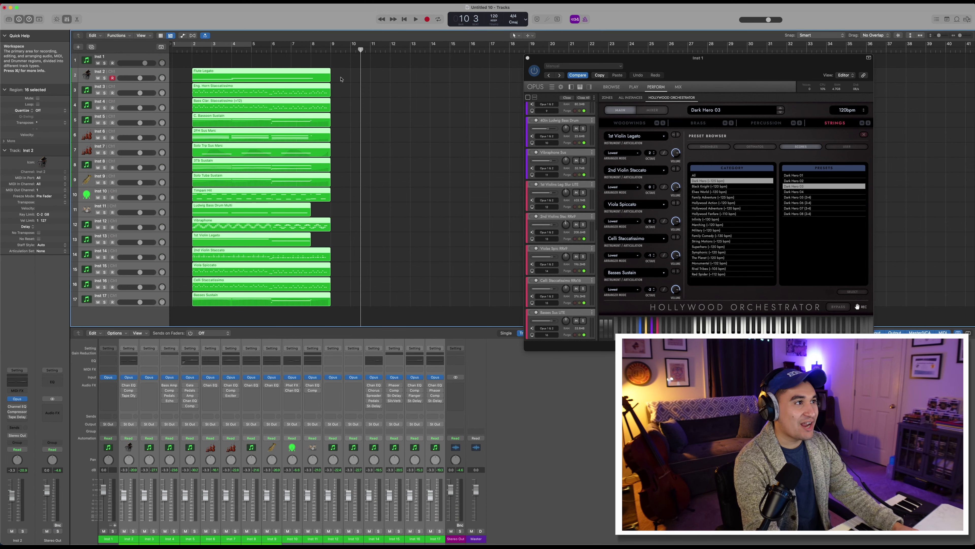
Move the play position back to bar 8 of the Dark Hero arrangement.
drag(361, 49, 311, 49)
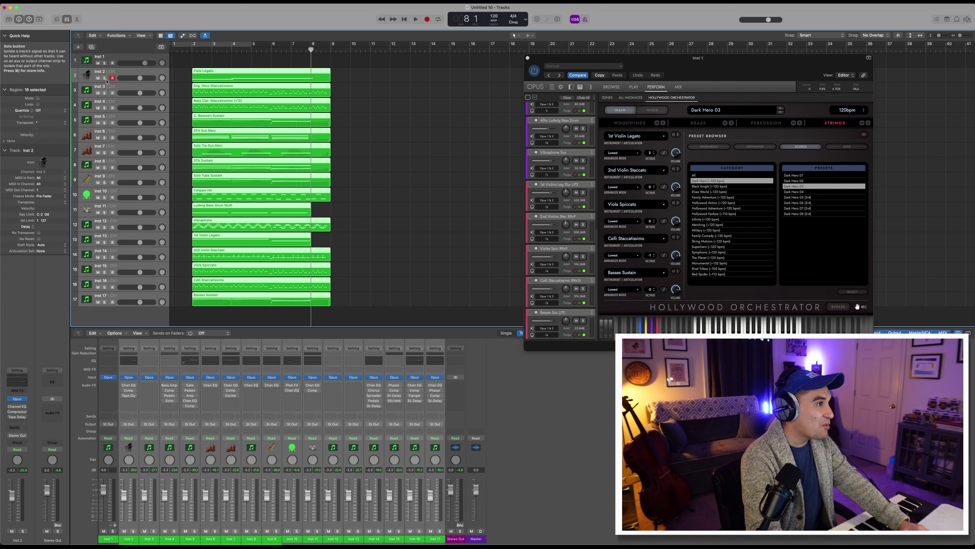
Solo woodwind tracks Inst 2–5, play them from bar 2, then clear all solos.
drag(106, 80, 103, 128)
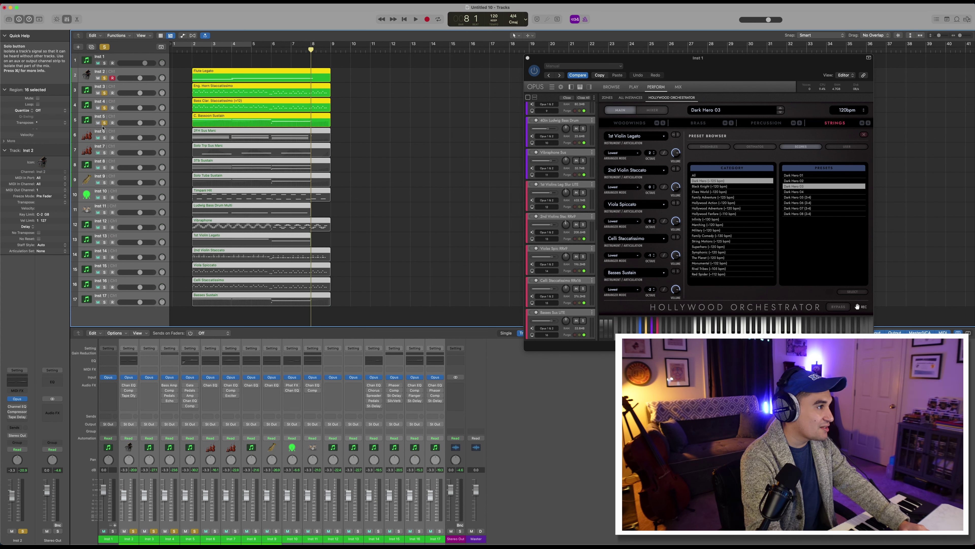
key(space)
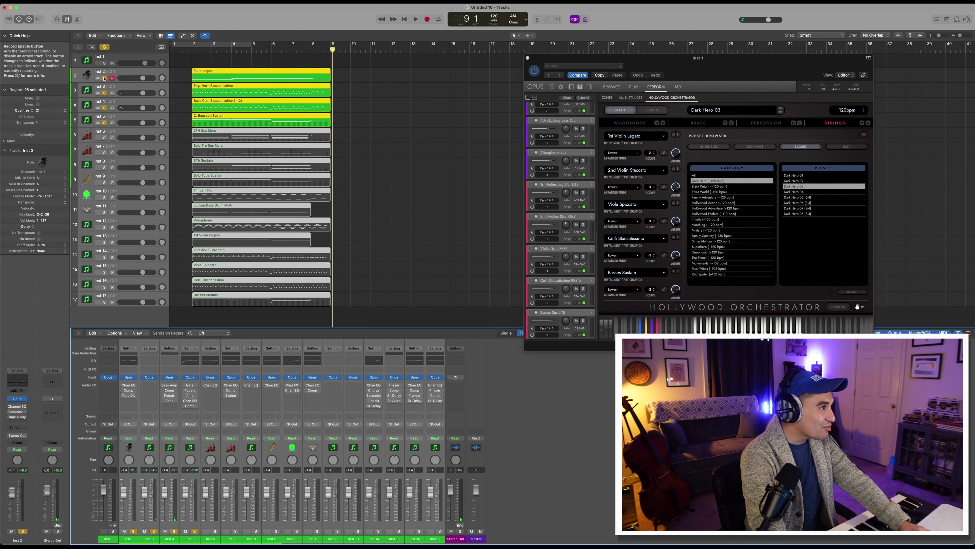
click(104, 47)
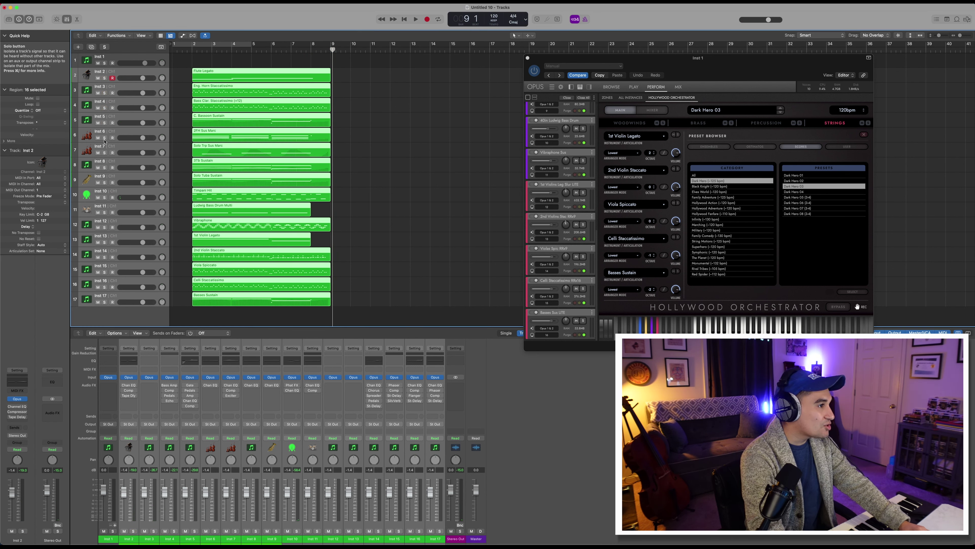
Solo brass Inst 6–9 and play them in the Piano Roll, then solo percussion Inst 10–12 instead.
drag(104, 140, 107, 187)
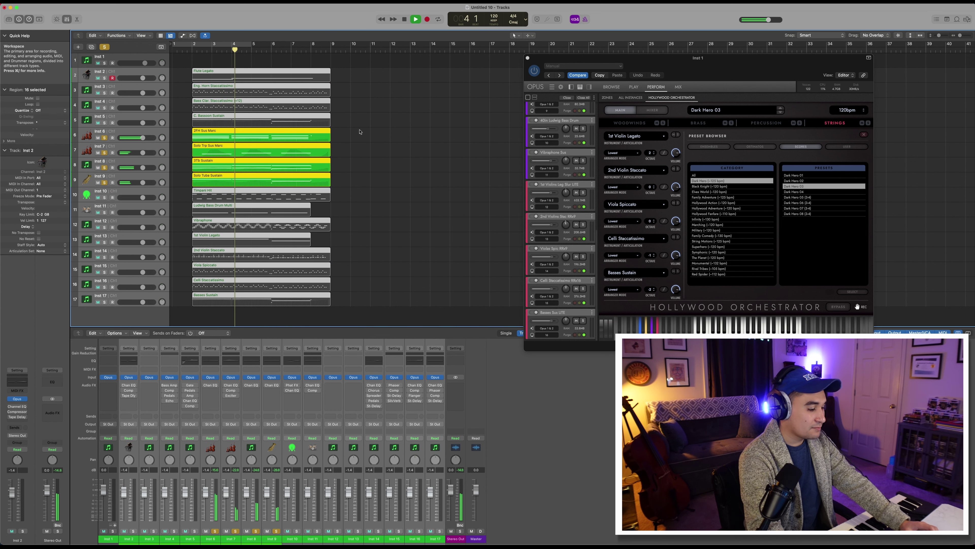
key(p)
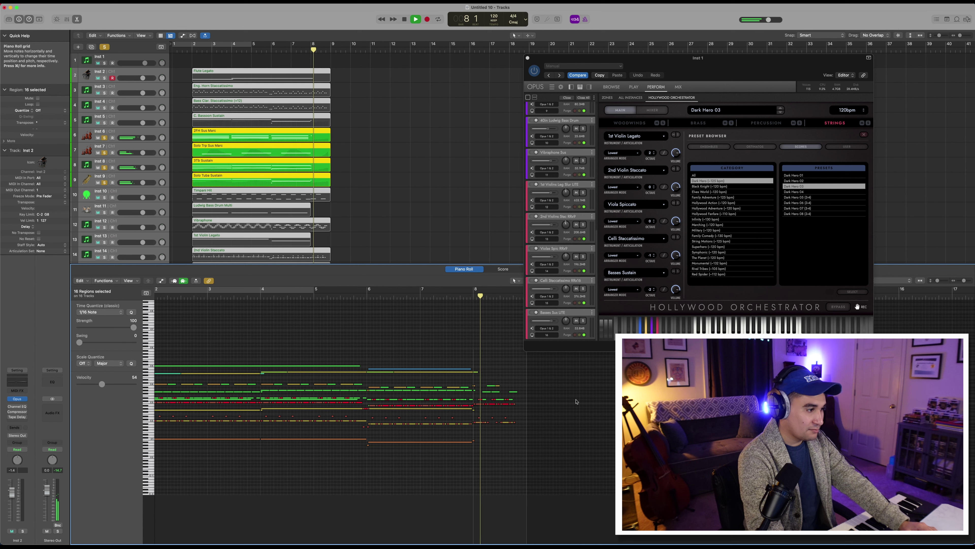
key(space)
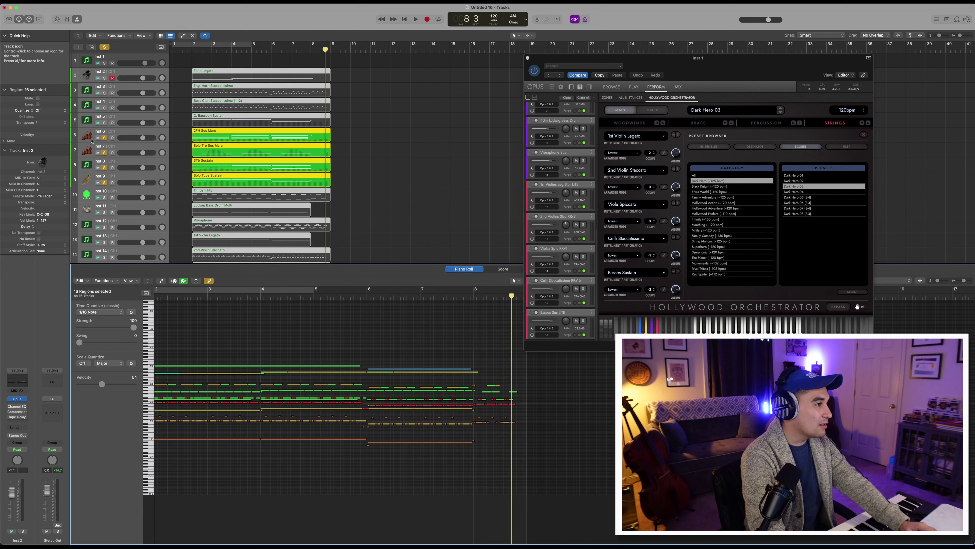
drag(105, 139, 105, 227)
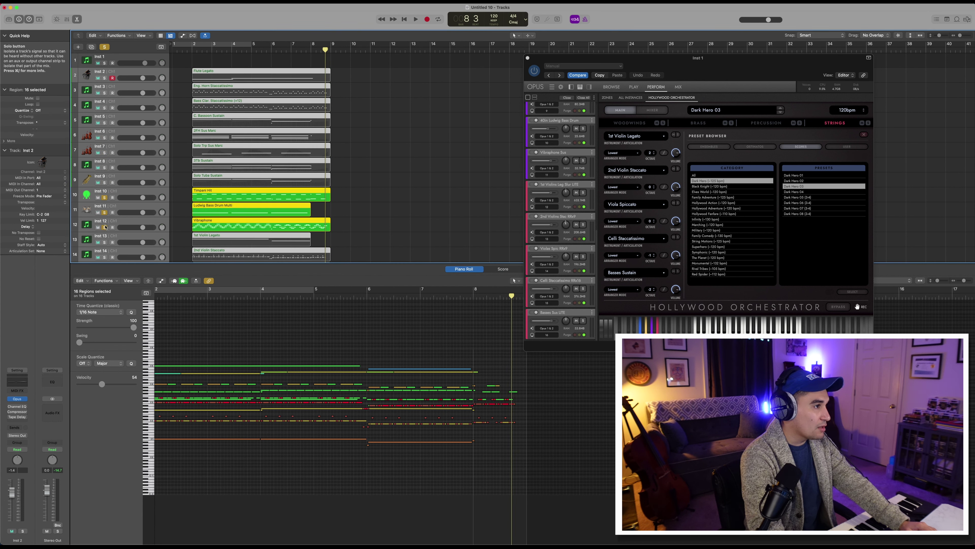
Play the selected Timpani Hit, Ludwig Bass Drum Multi and Vibraphone regions from bar 2, then clear the percussion solo.
click(193, 52)
drag(354, 200, 302, 222)
key(space)
scroll(382, 209, down, 1)
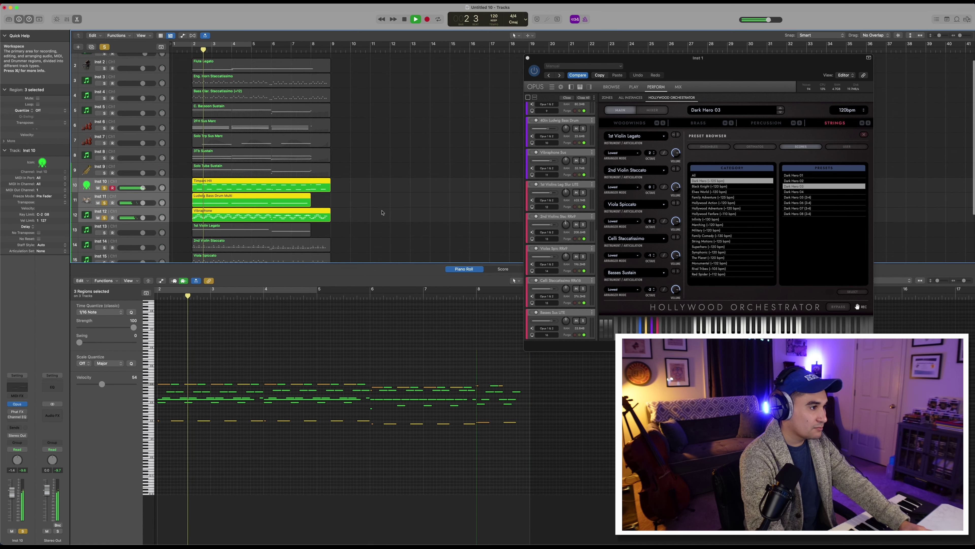
scroll(360, 342, left, 2)
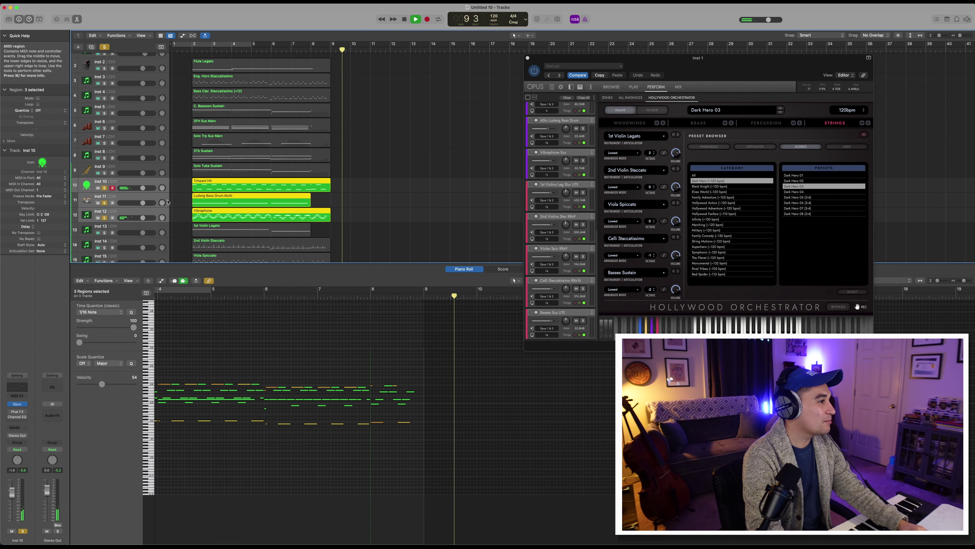
click(104, 187)
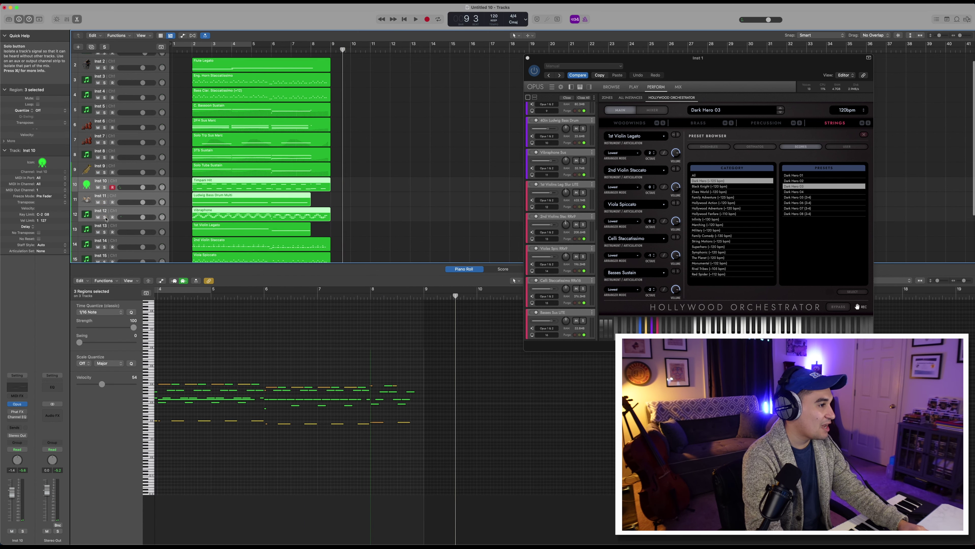
Solo strings Inst 13–17, 1st Violin Legato through Basses Sustain, and play them until bar 9.
scroll(107, 200, down, 3)
drag(104, 193, 104, 252)
key(space)
key(space)
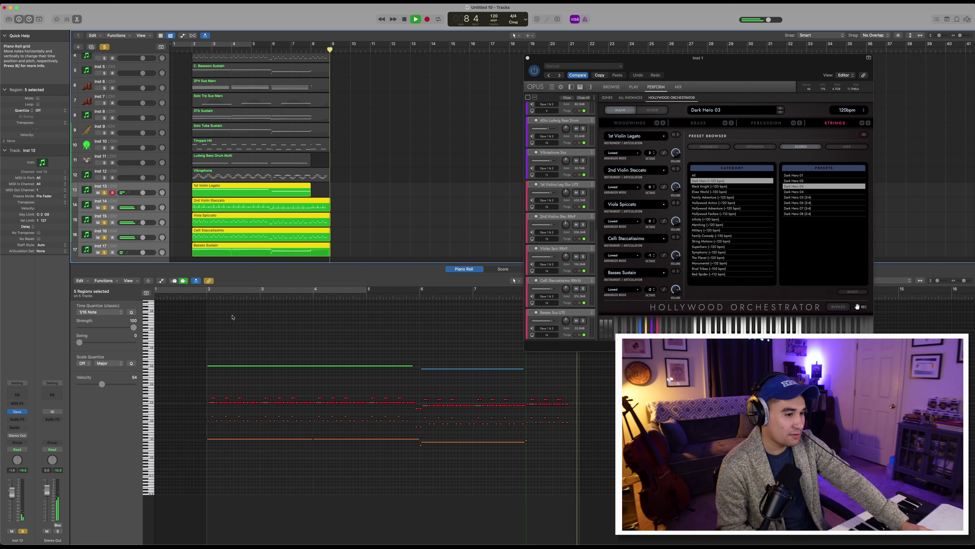
key(space)
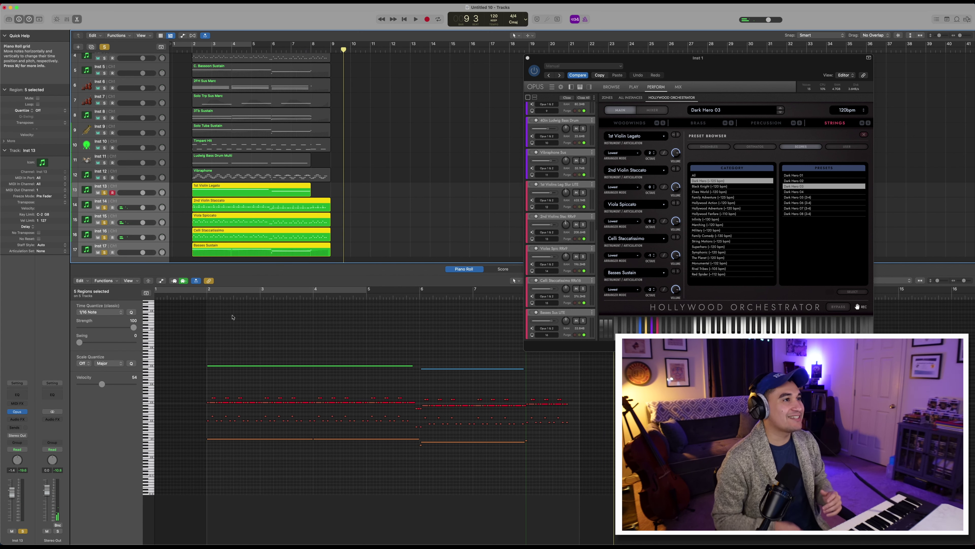